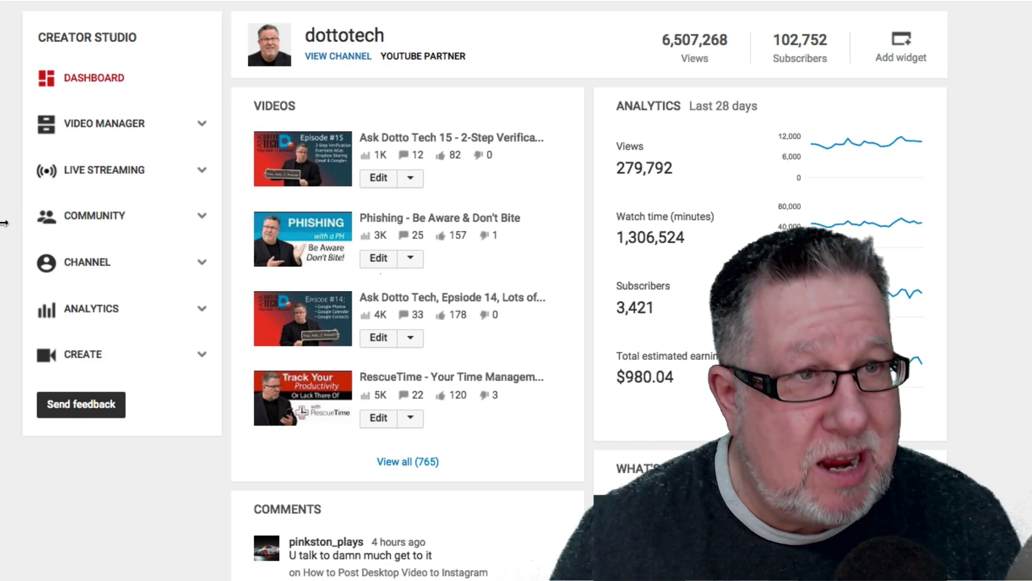
Open Analytics and review the overview: 1,306,524 watch-time minutes and 279,792 views.
click(85, 310)
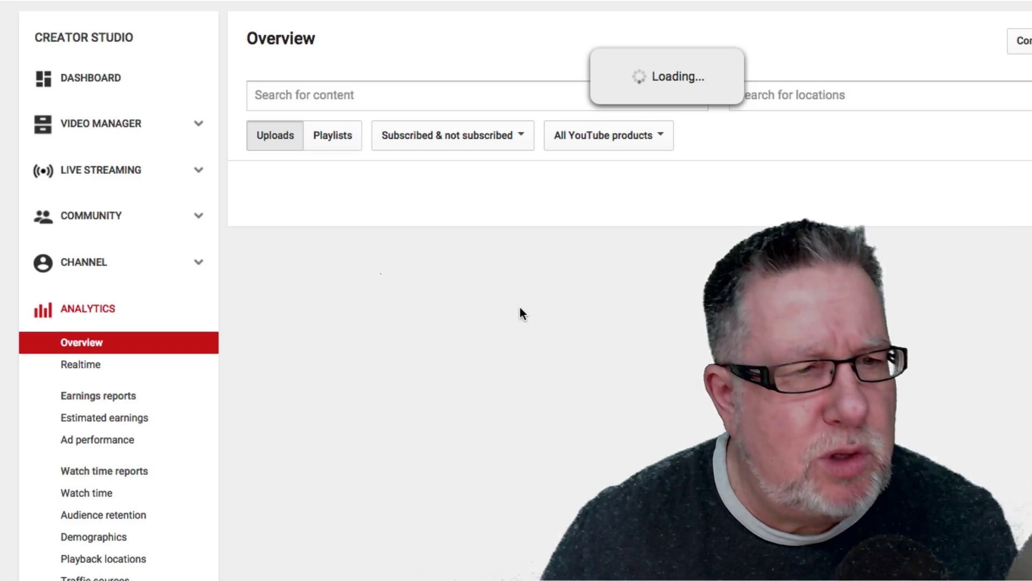
scroll(520, 308, down, 1)
scroll(521, 314, down, 5)
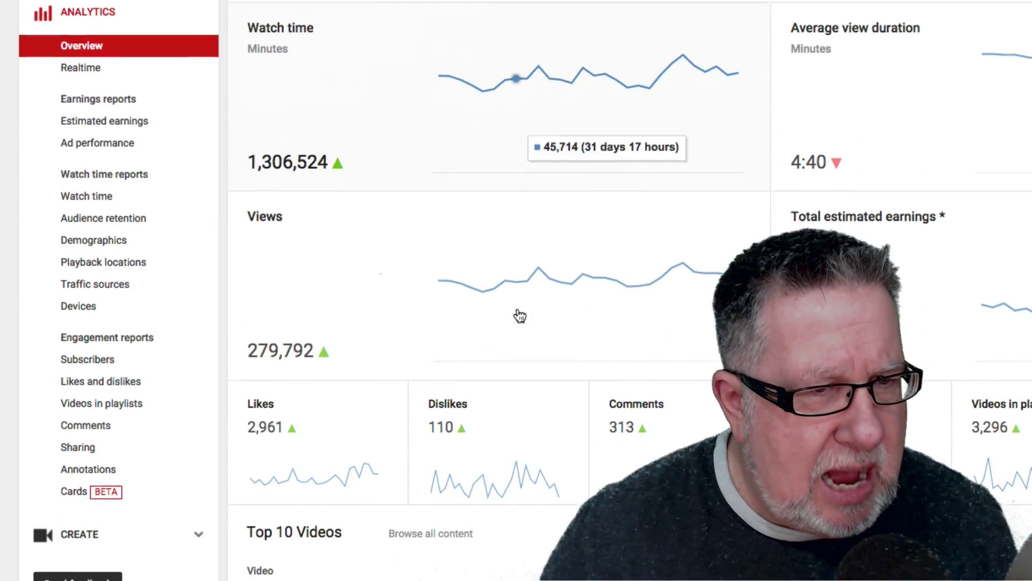
Show the Traffic sources report, with Suggested videos leading at 713,797 (55%), then YouTube search.
click(100, 287)
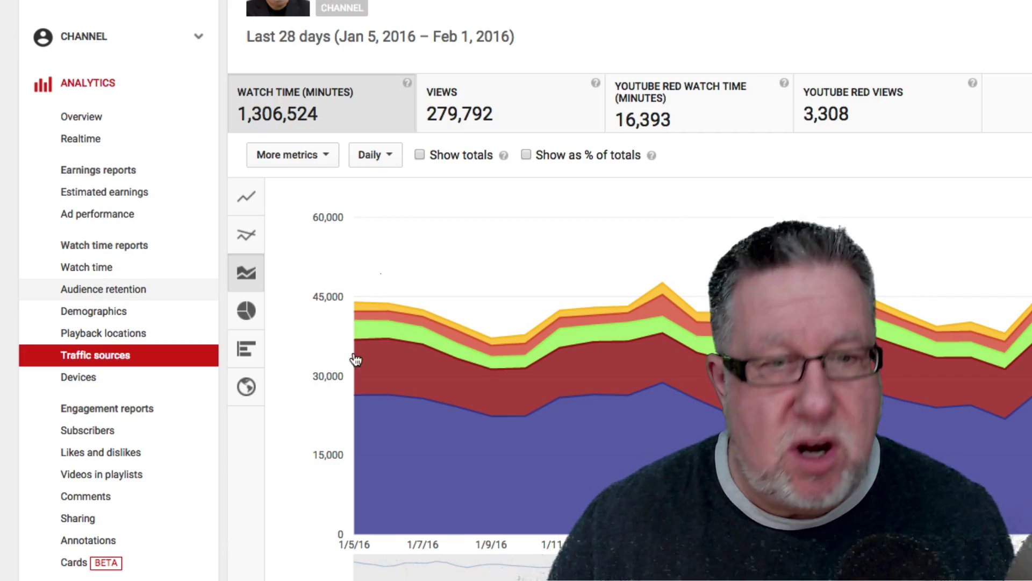
scroll(505, 389, down, 7)
scroll(502, 390, up, 1)
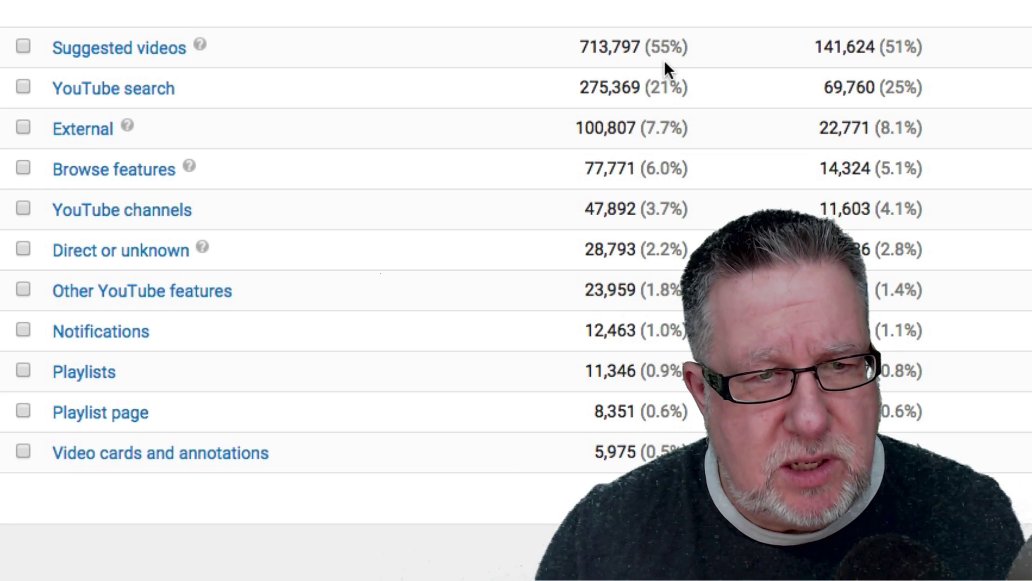
scroll(664, 60, down, 1)
scroll(427, 170, up, 1)
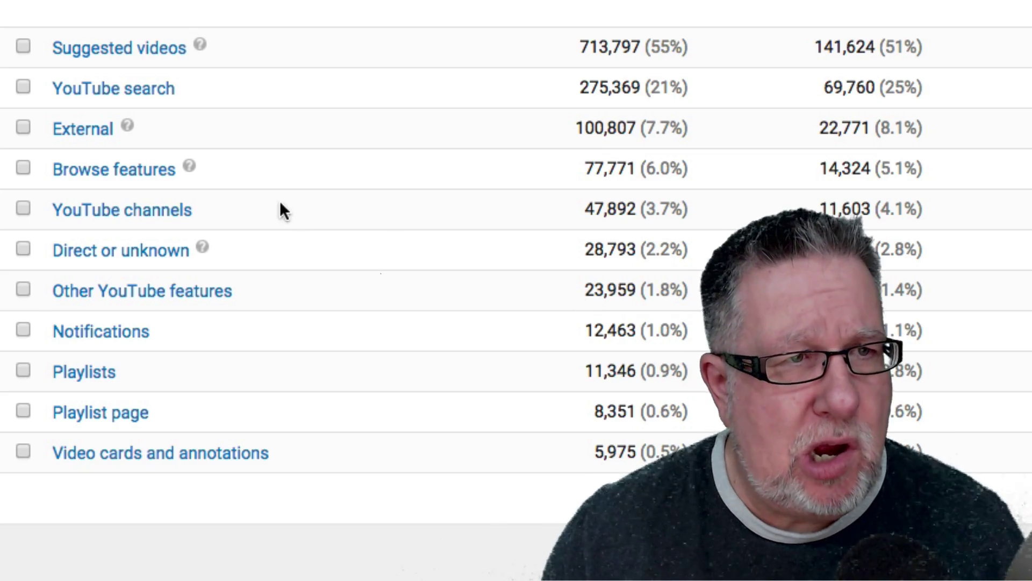
scroll(516, 290, up, 15)
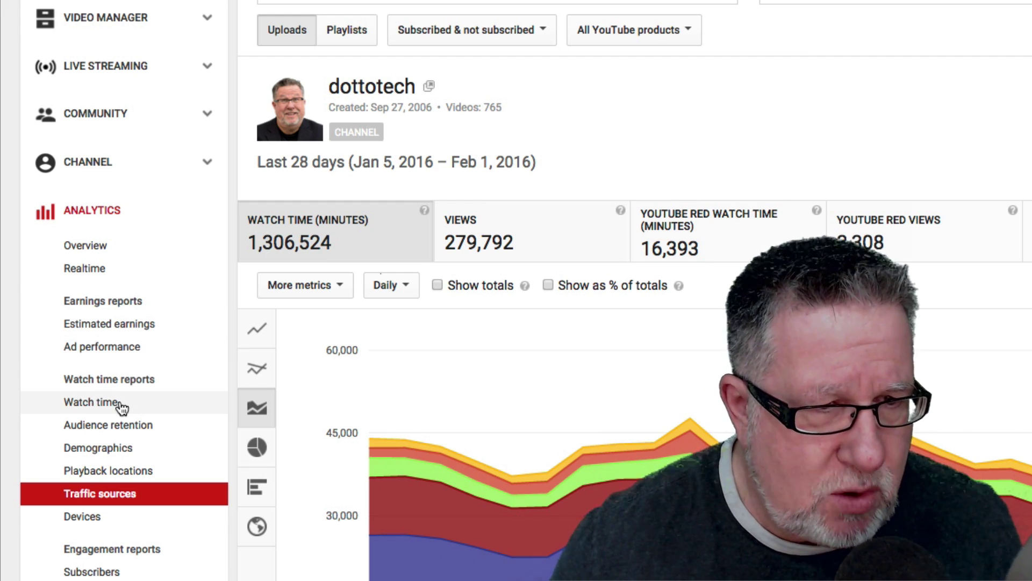
View the Watch time report for Jan 5 – Feb 1, 2016, including its per-video table.
click(156, 409)
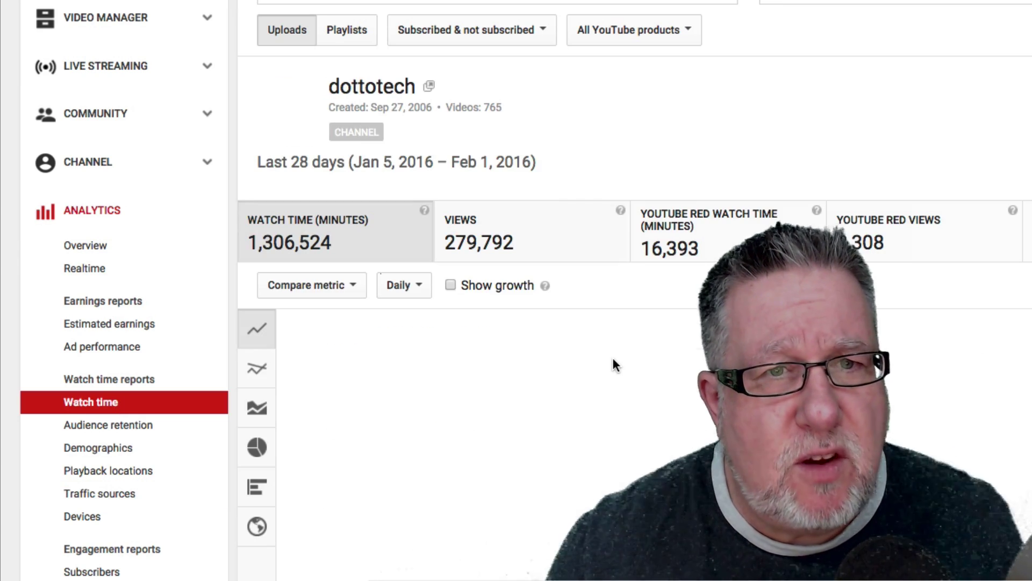
scroll(613, 360, down, 3)
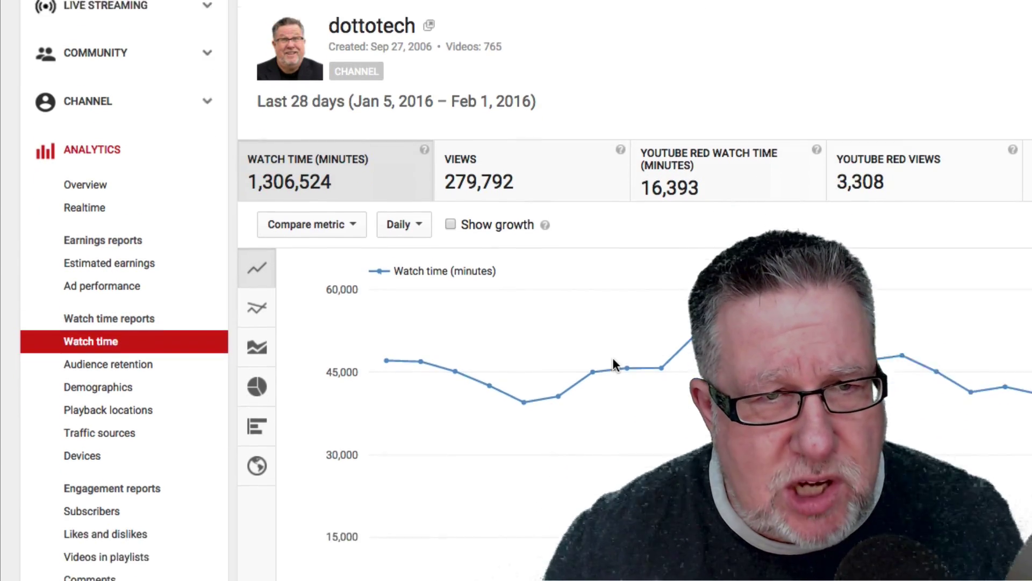
scroll(614, 364, down, 7)
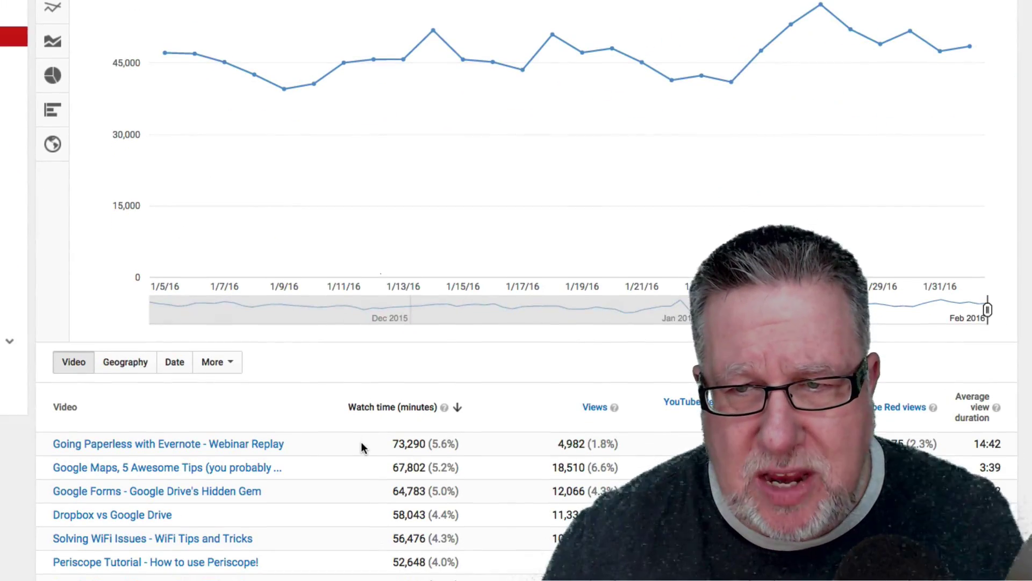
mouse_move(361, 448)
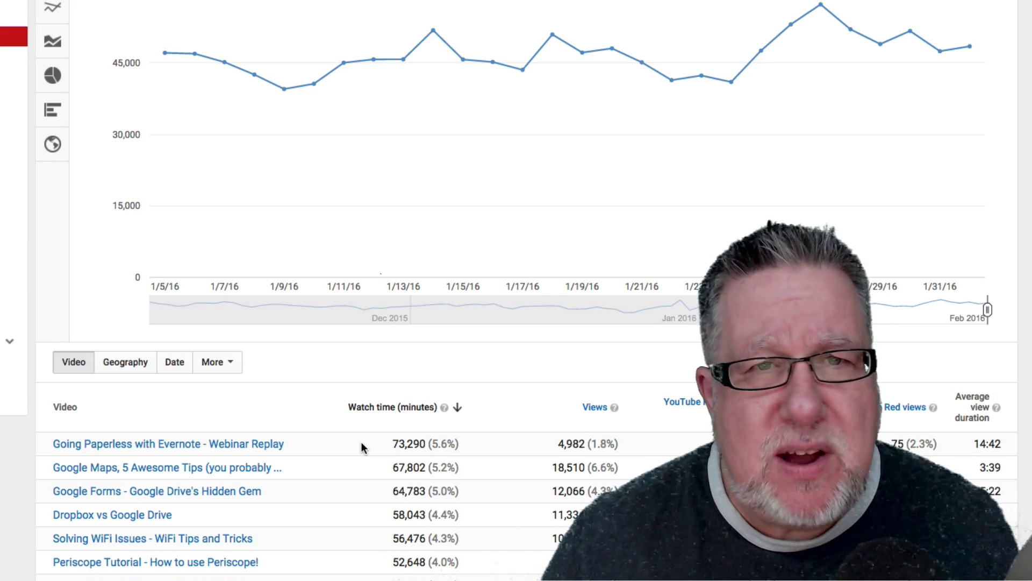
scroll(365, 443, up, 10)
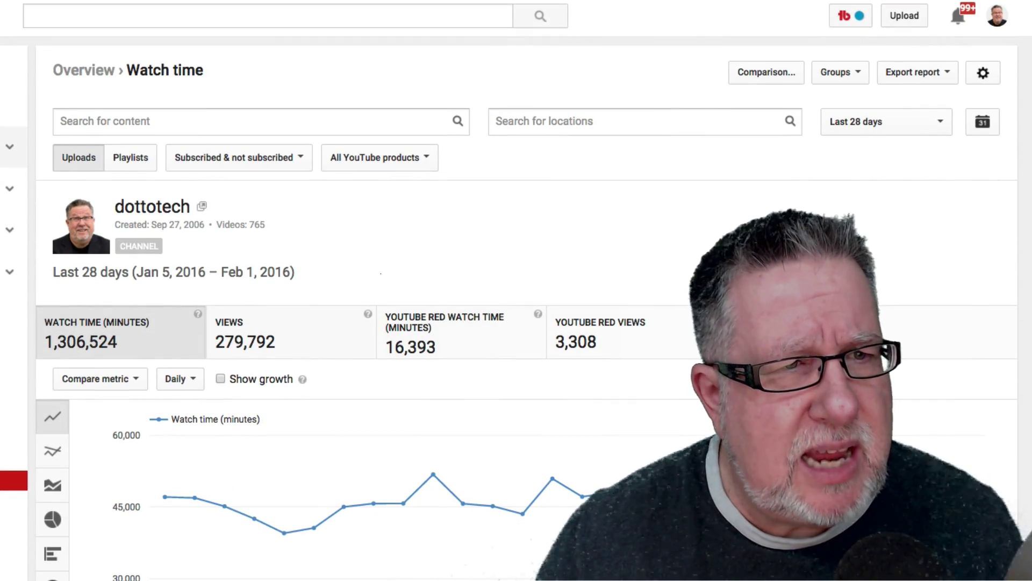
Open Video Manager and scroll down the 765 uploads to the 1Password Review video.
click(13, 146)
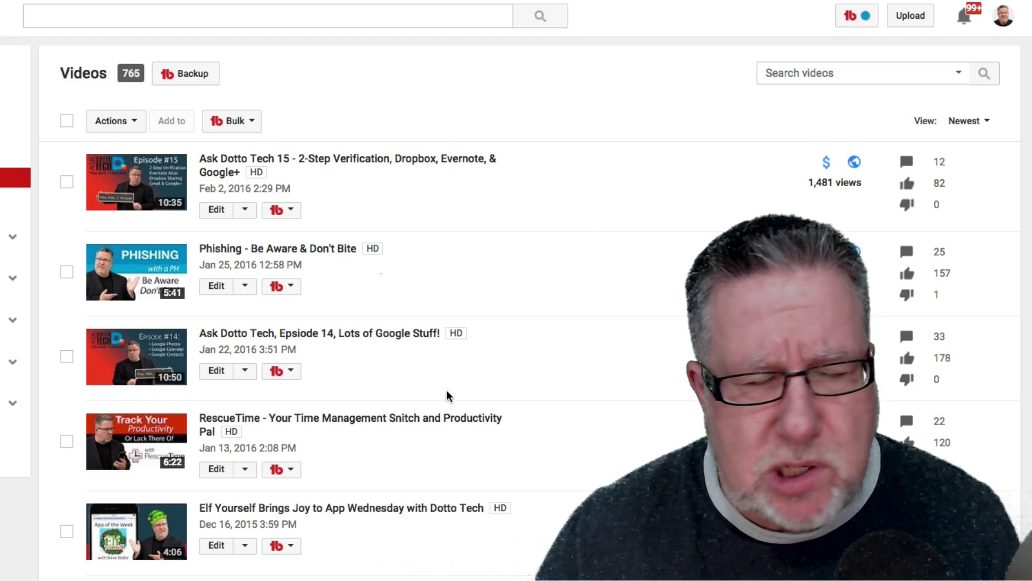
scroll(447, 396, down, 2)
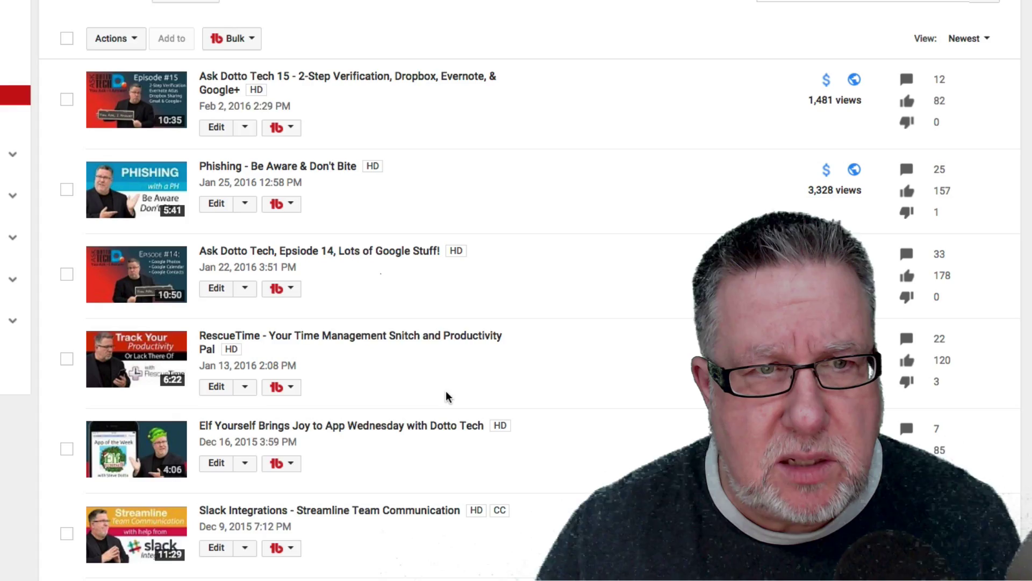
scroll(447, 396, down, 4)
scroll(447, 393, down, 2)
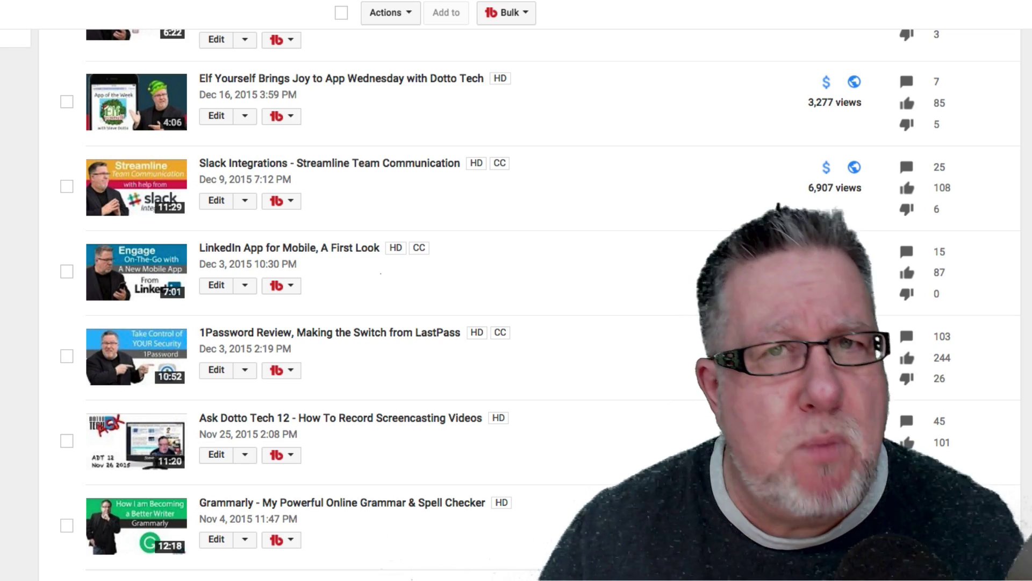
Open TubeBuddy's Video SEO Search Rankings for the 1Password Review video.
click(293, 371)
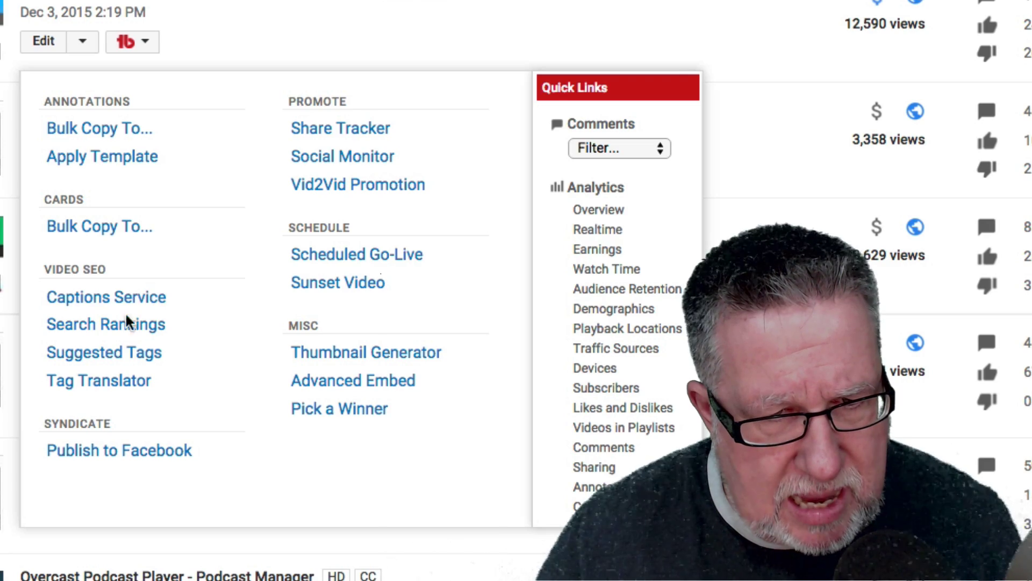
click(123, 333)
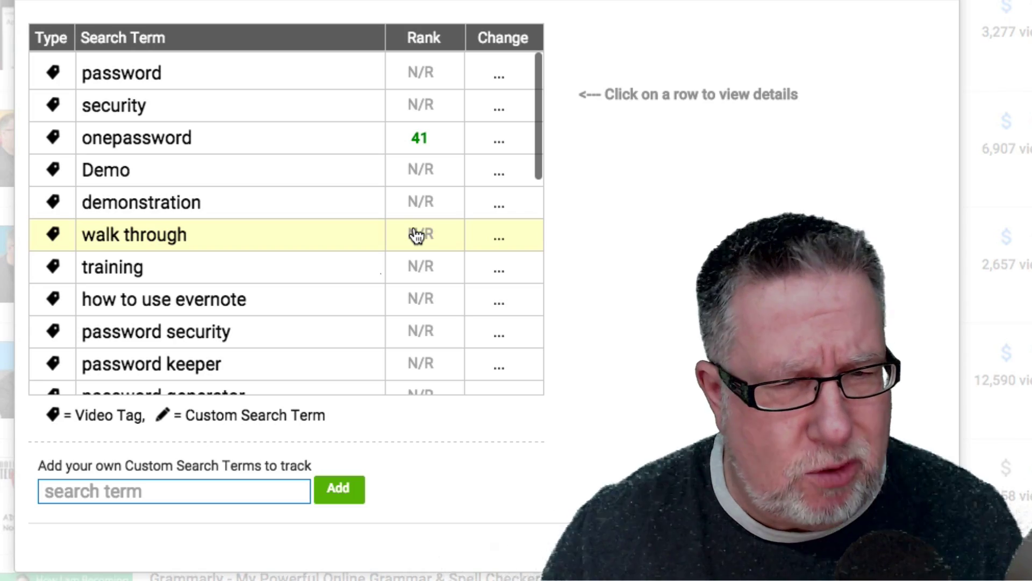
Scroll the rankings table to check each tag's rank, e.g. password management policy at 60.
scroll(375, 272, down, 1)
scroll(375, 271, down, 5)
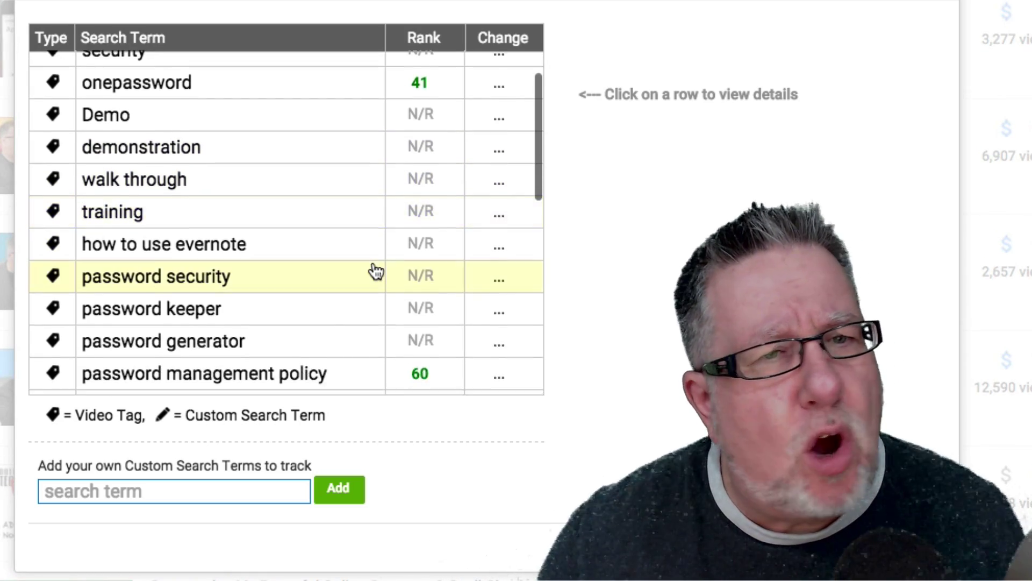
scroll(375, 271, down, 3)
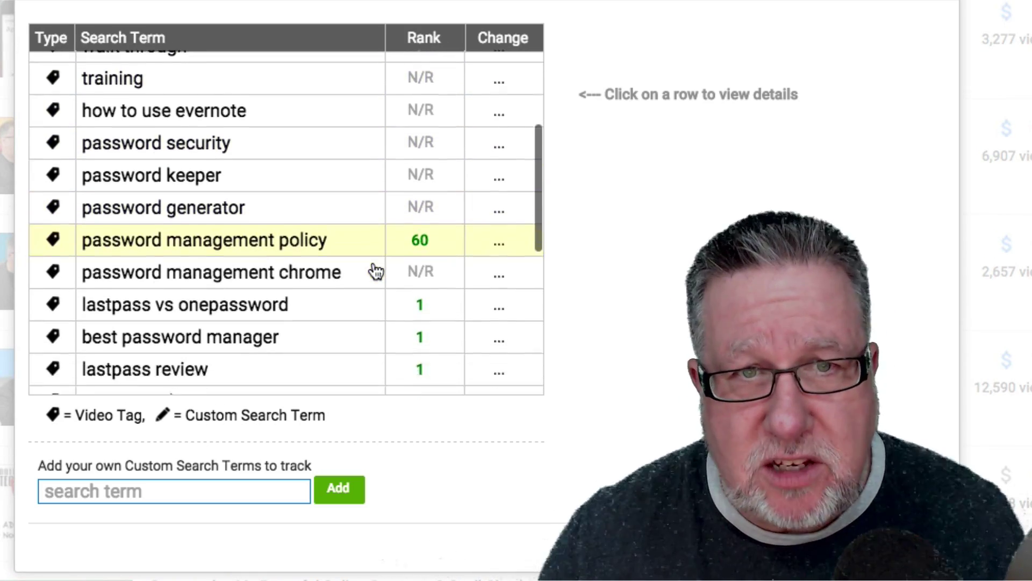
scroll(376, 272, down, 3)
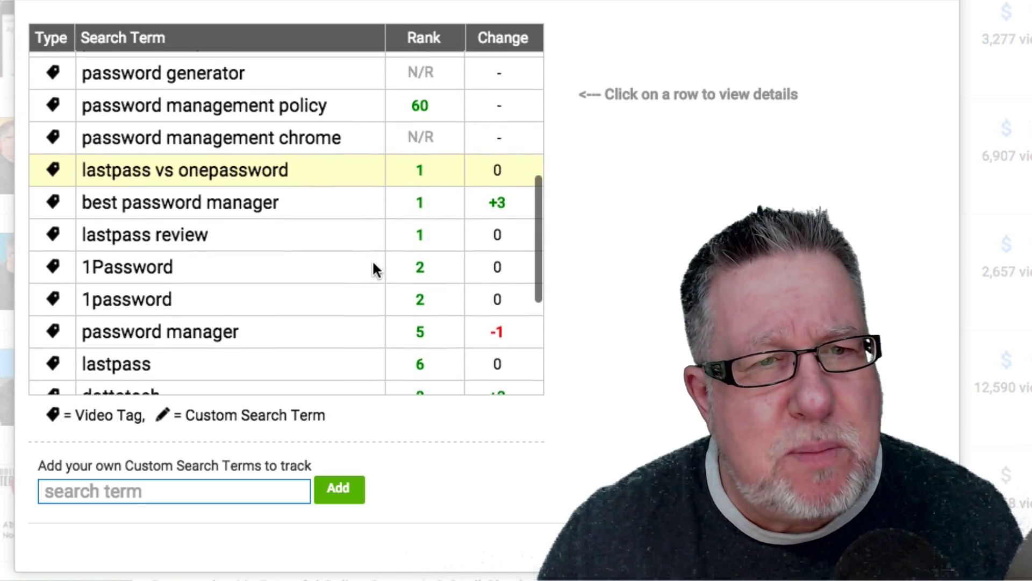
scroll(376, 271, down, 1)
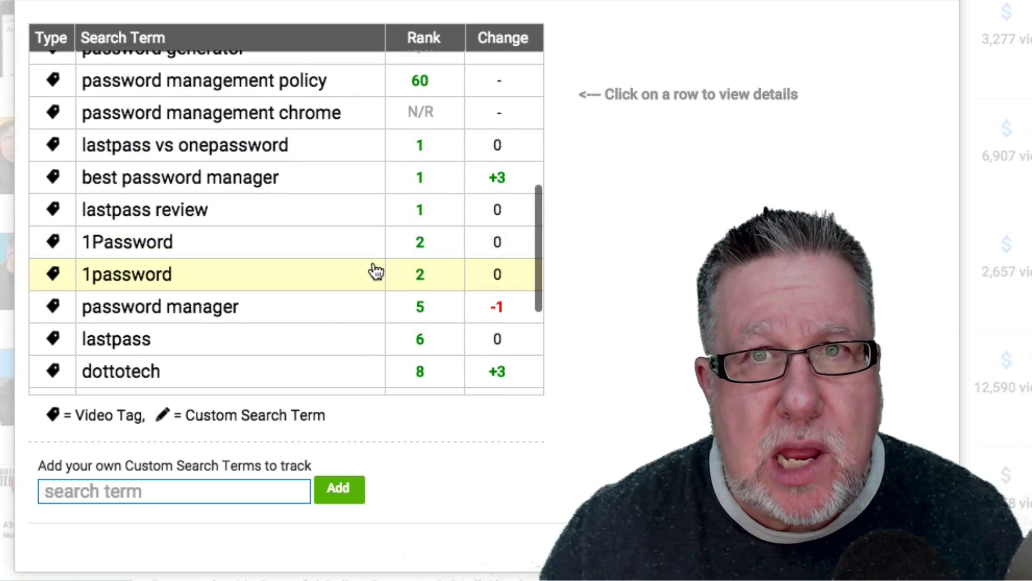
scroll(377, 272, down, 1)
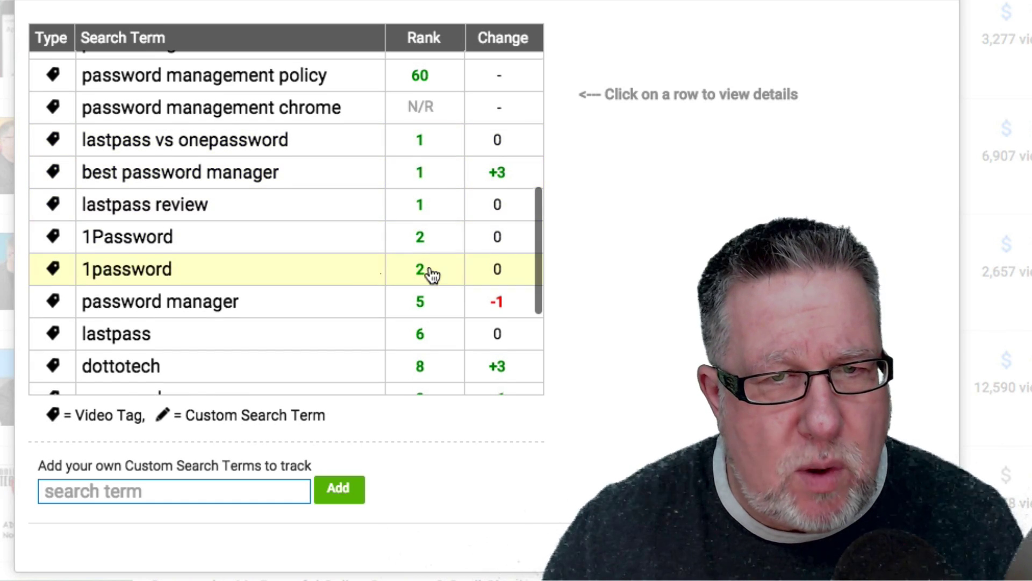
scroll(430, 277, down, 1)
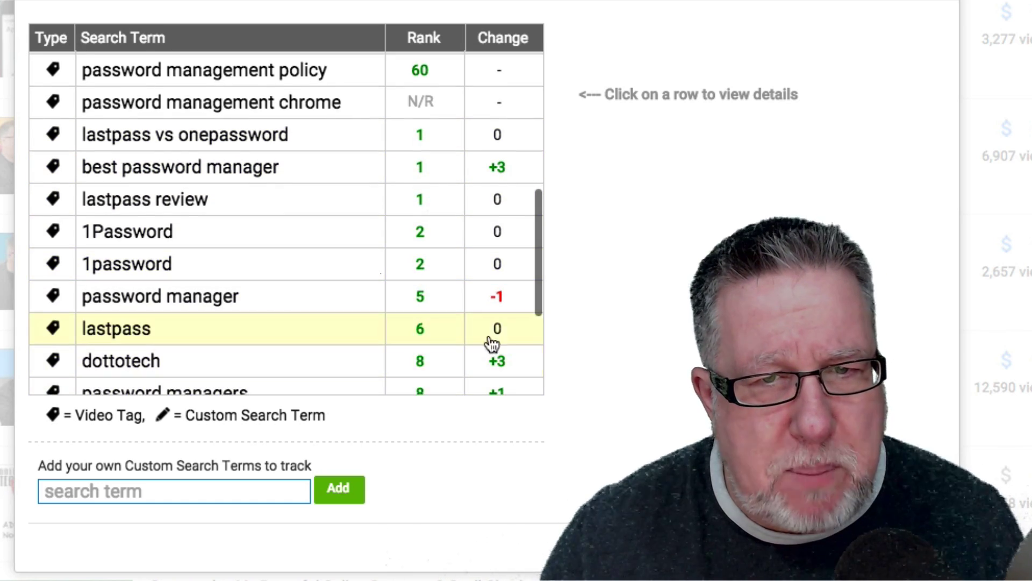
scroll(524, 183, up, 1)
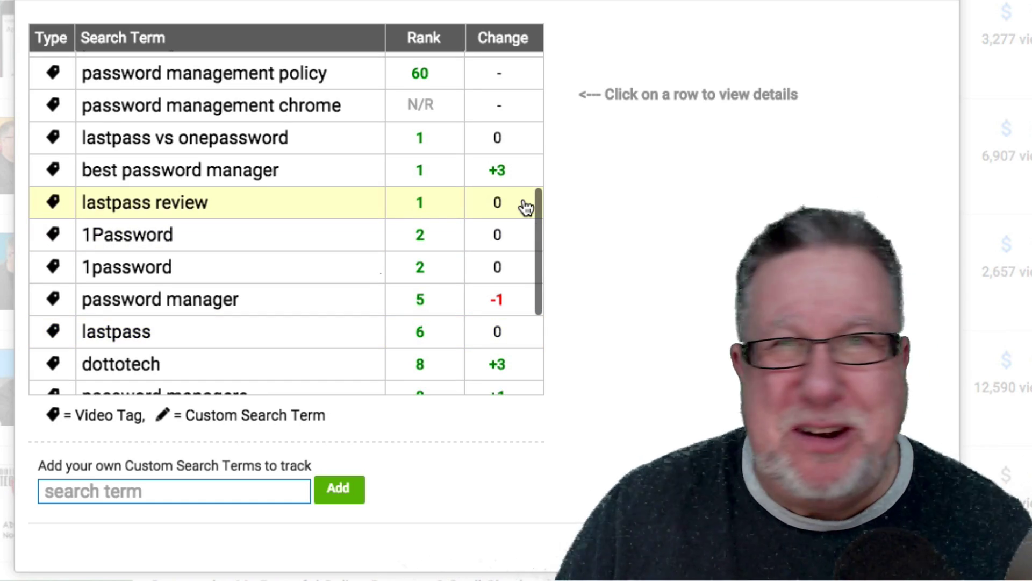
scroll(376, 193, down, 1)
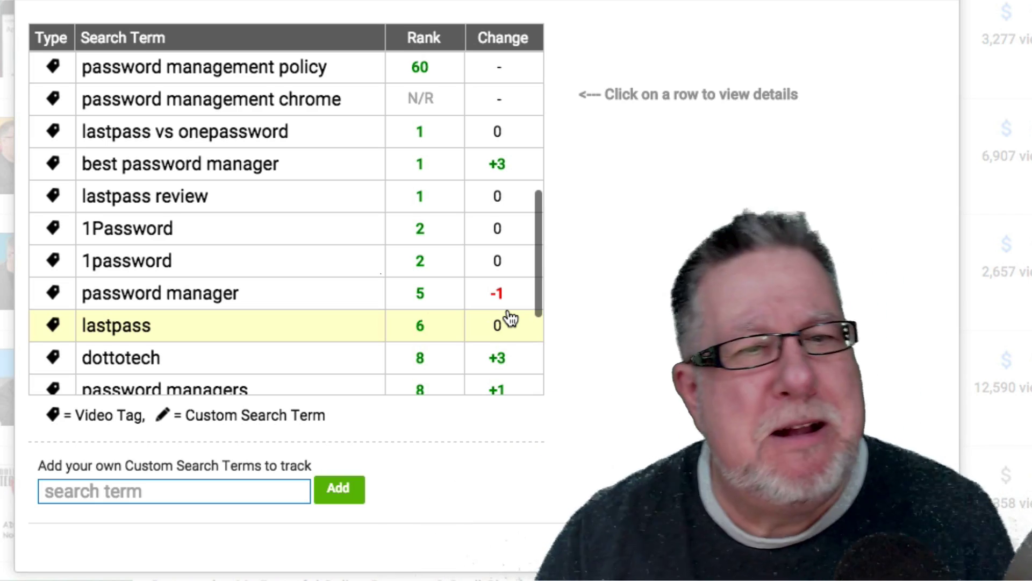
scroll(408, 323, down, 3)
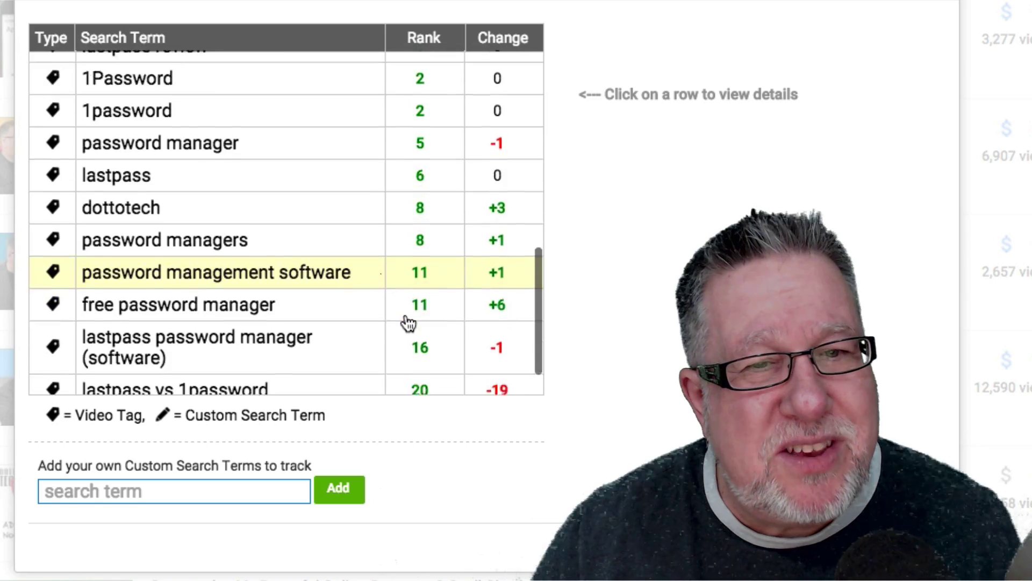
scroll(408, 322, down, 2)
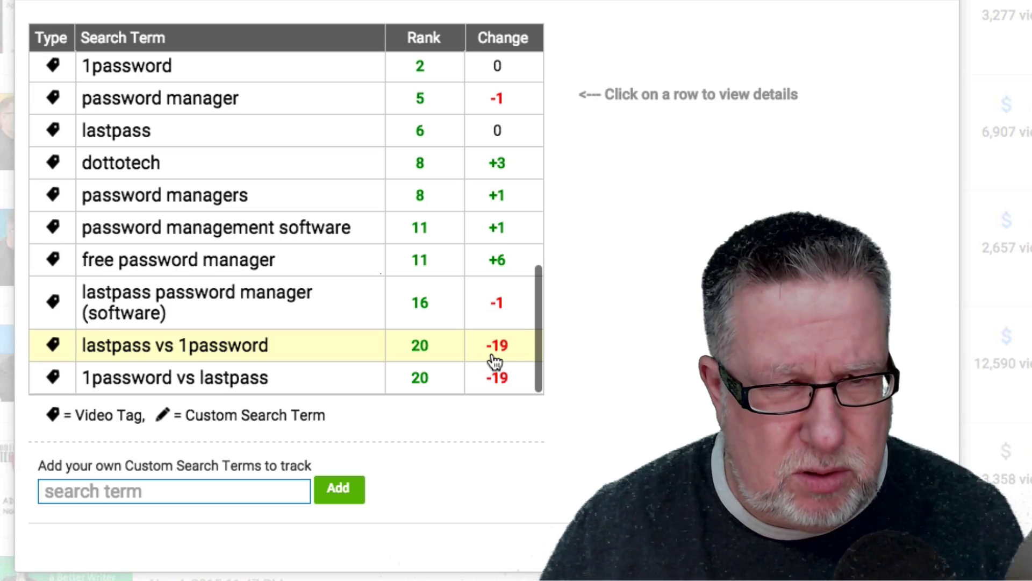
scroll(495, 362, up, 5)
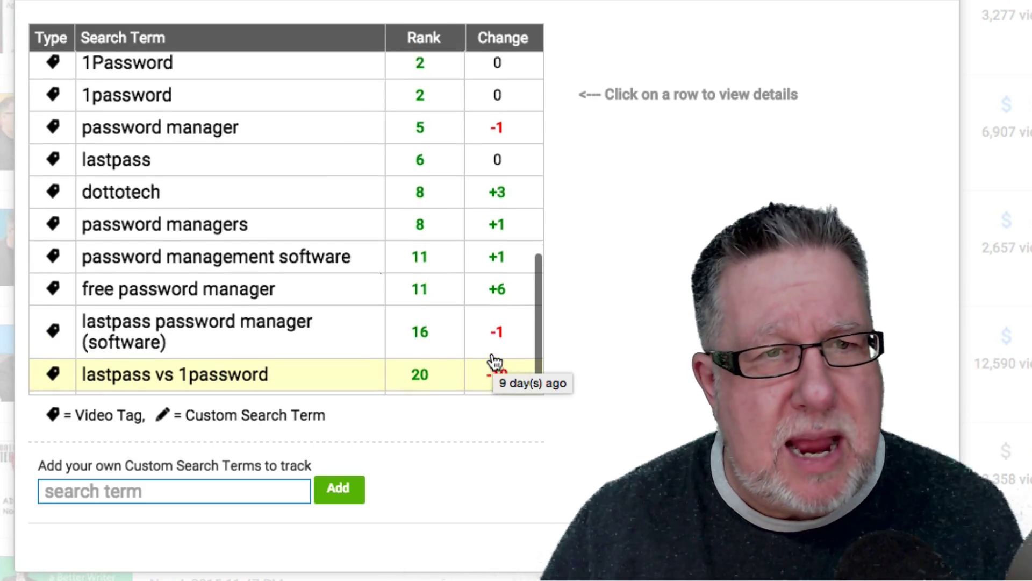
scroll(495, 362, up, 4)
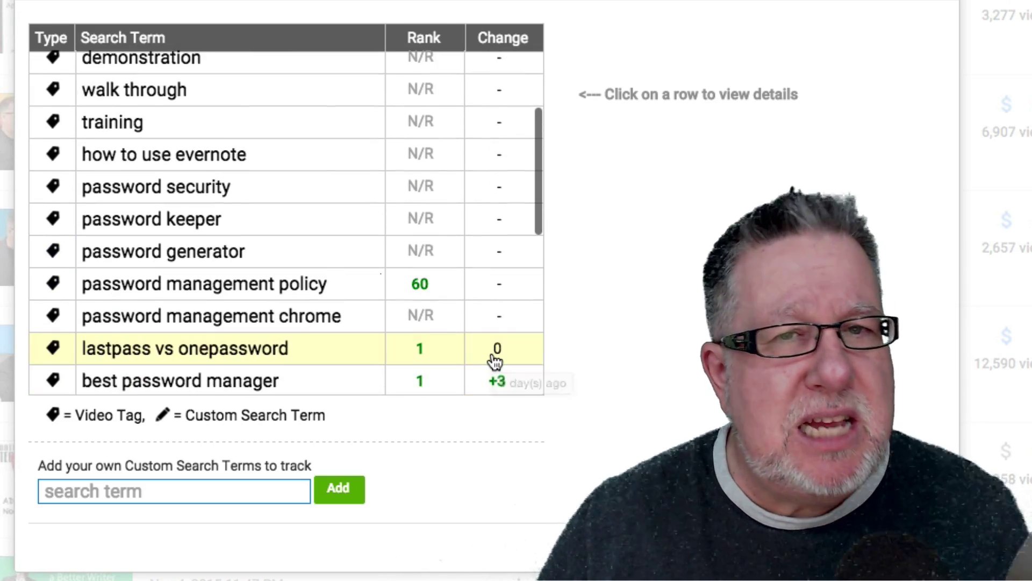